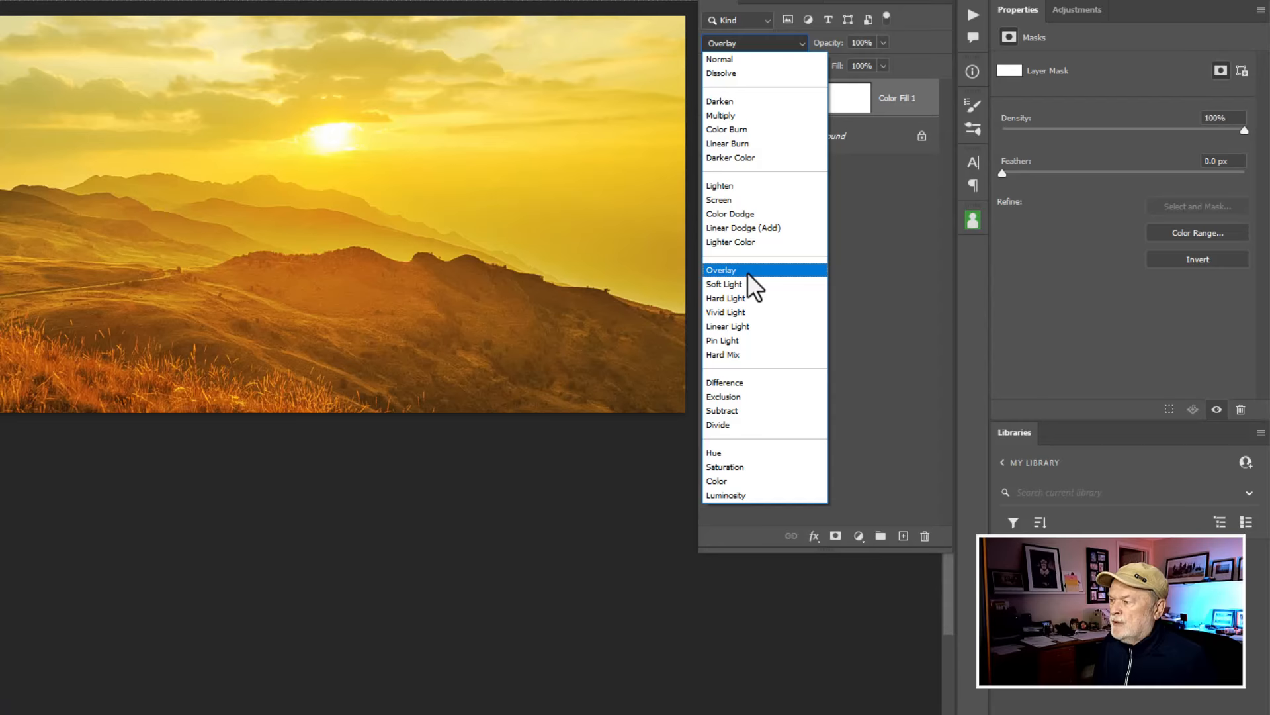
Step: Set the yellow Color Fill 1 layer's blend mode to Overlay and open its blending options, keeping the layer stack in view
left_click(748, 271)
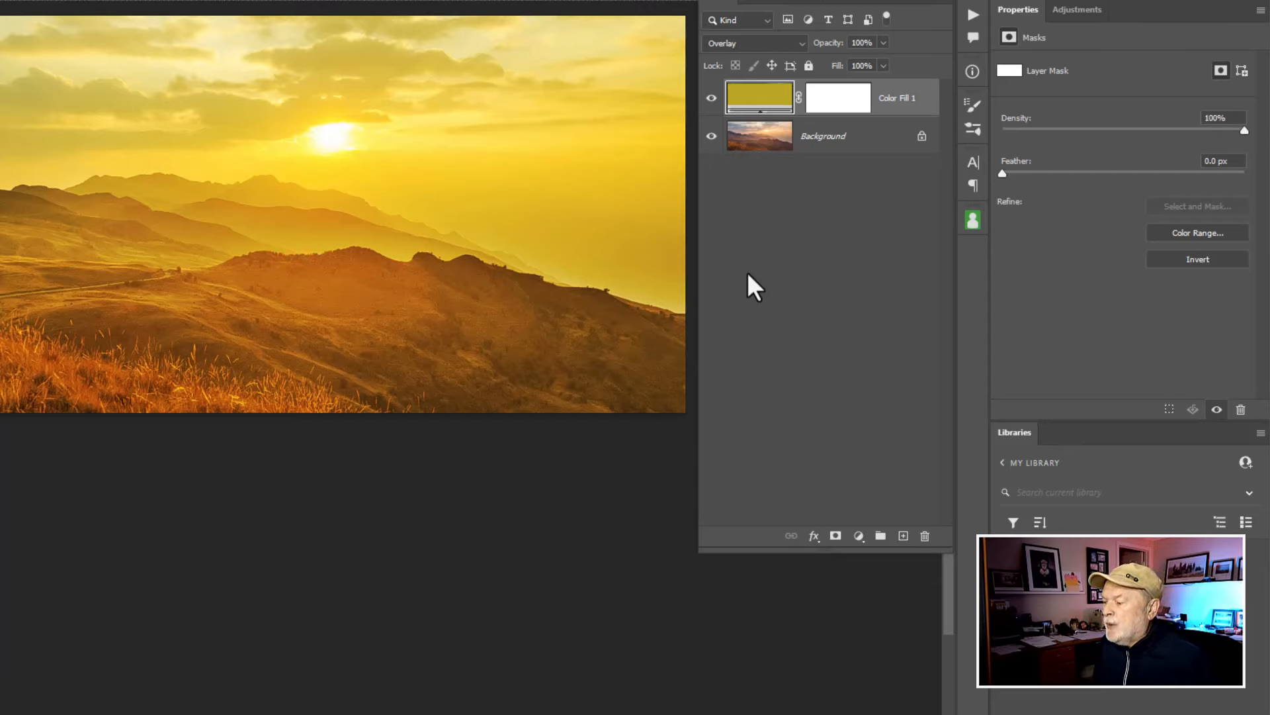
left_click(814, 536)
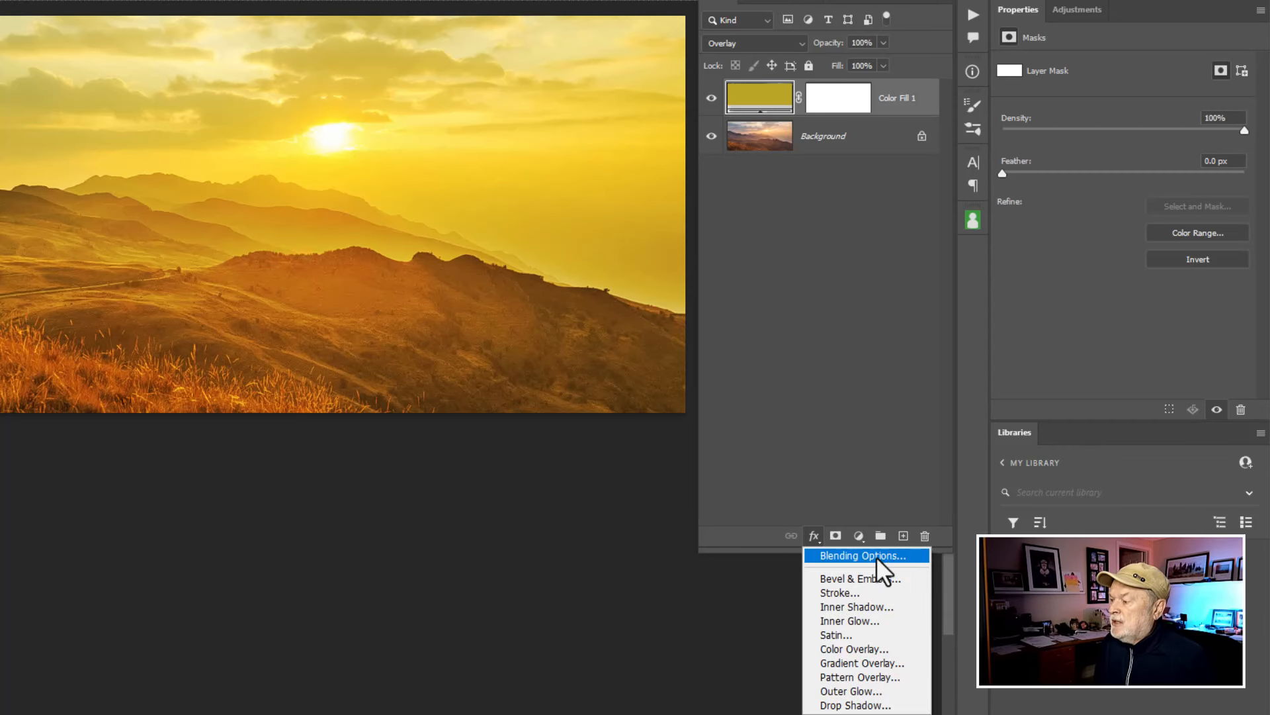
left_click(839, 353)
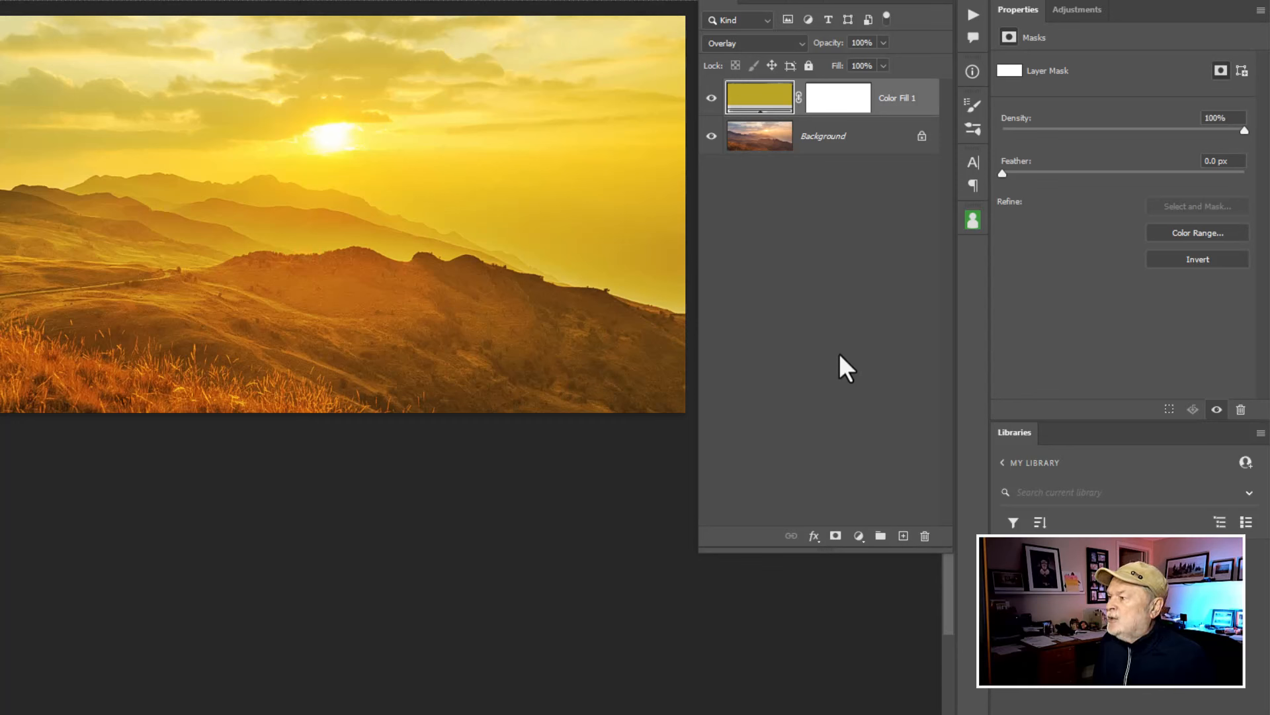
left_click(892, 106)
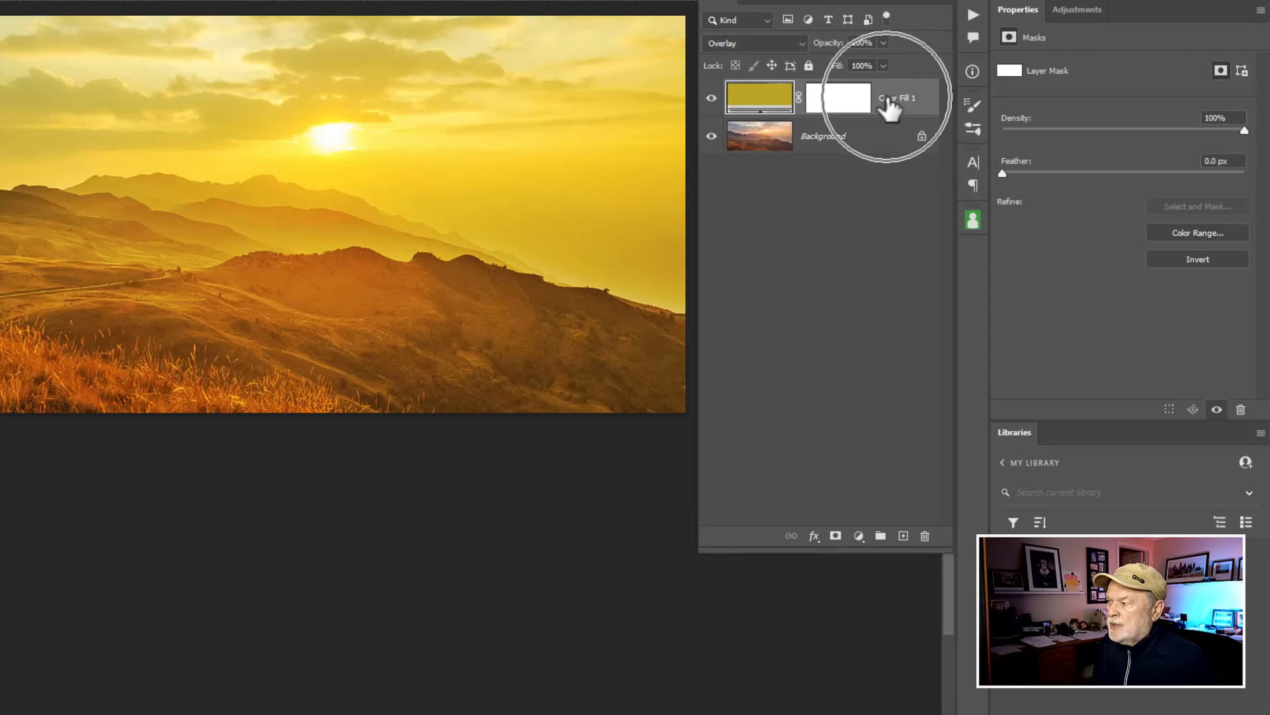
left_click(929, 108)
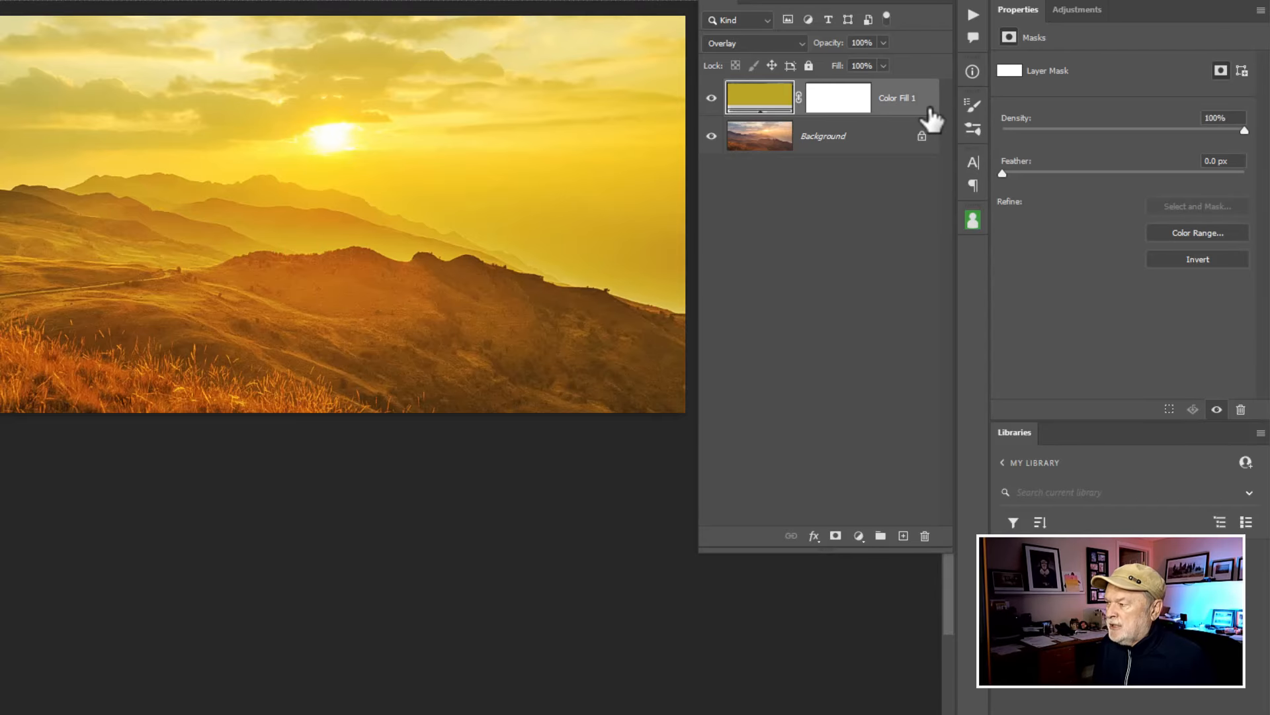
double_click(931, 120)
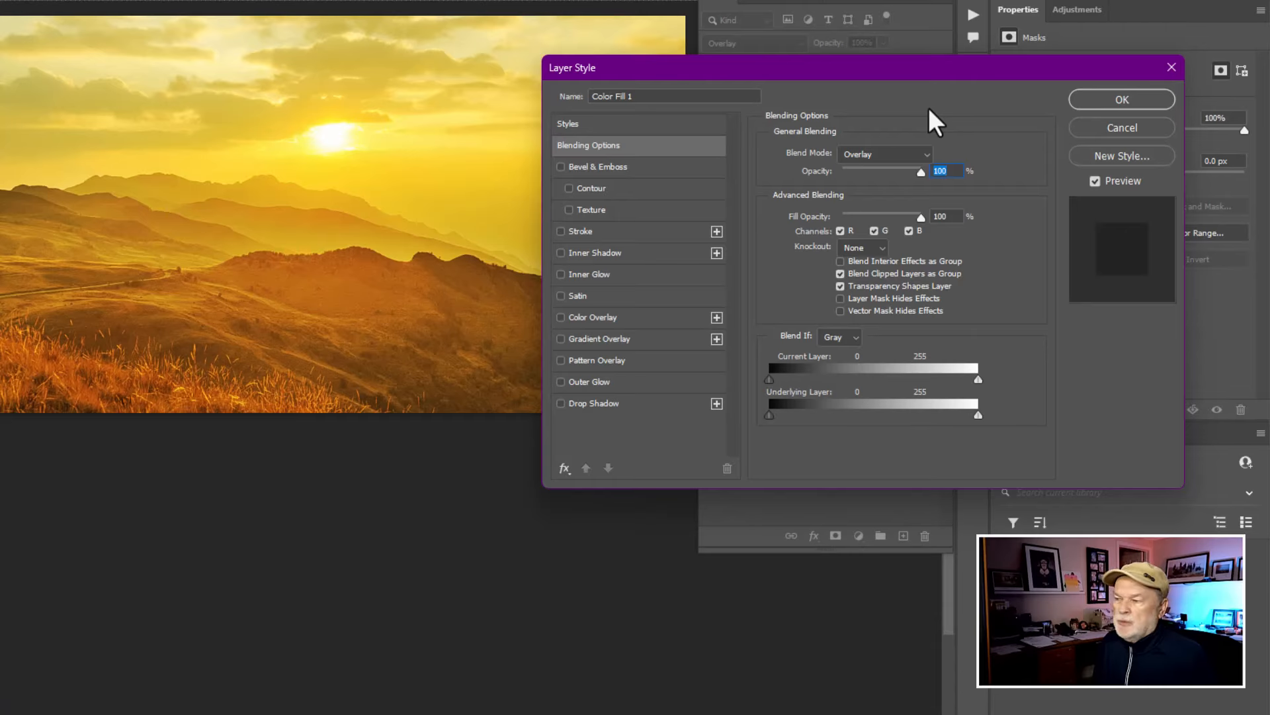
left_click(632, 154)
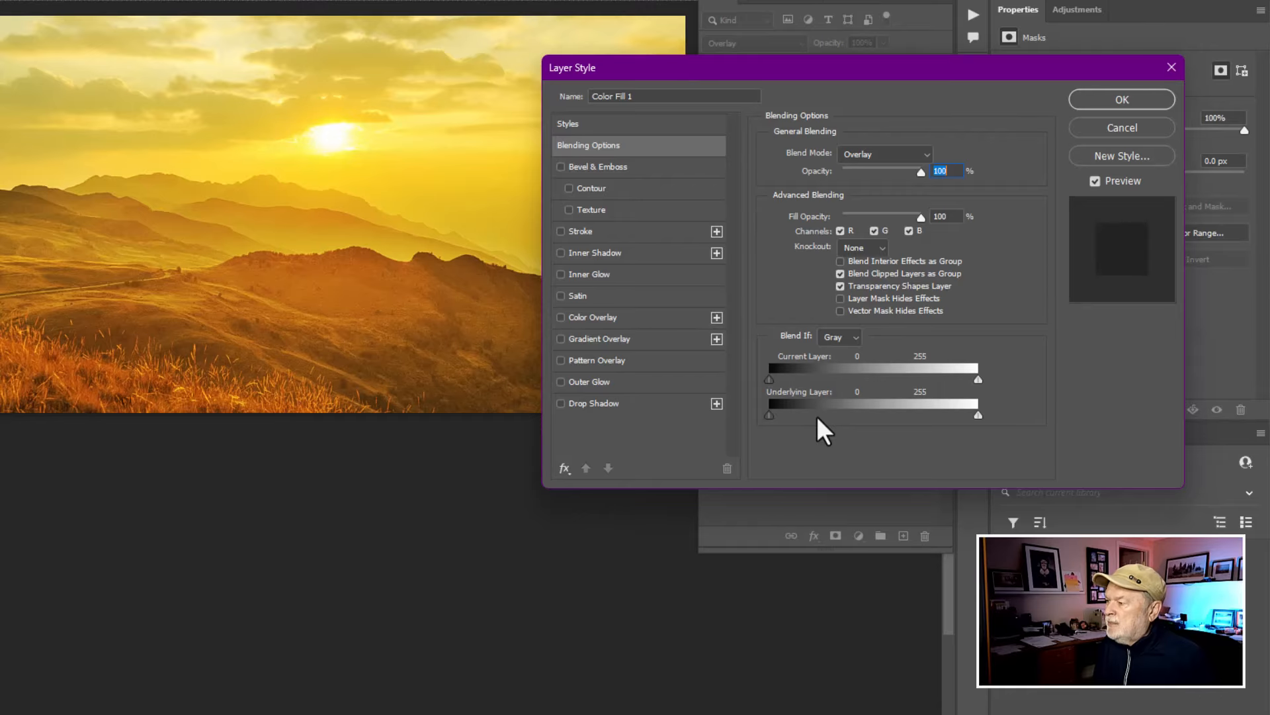
left_click(875, 155)
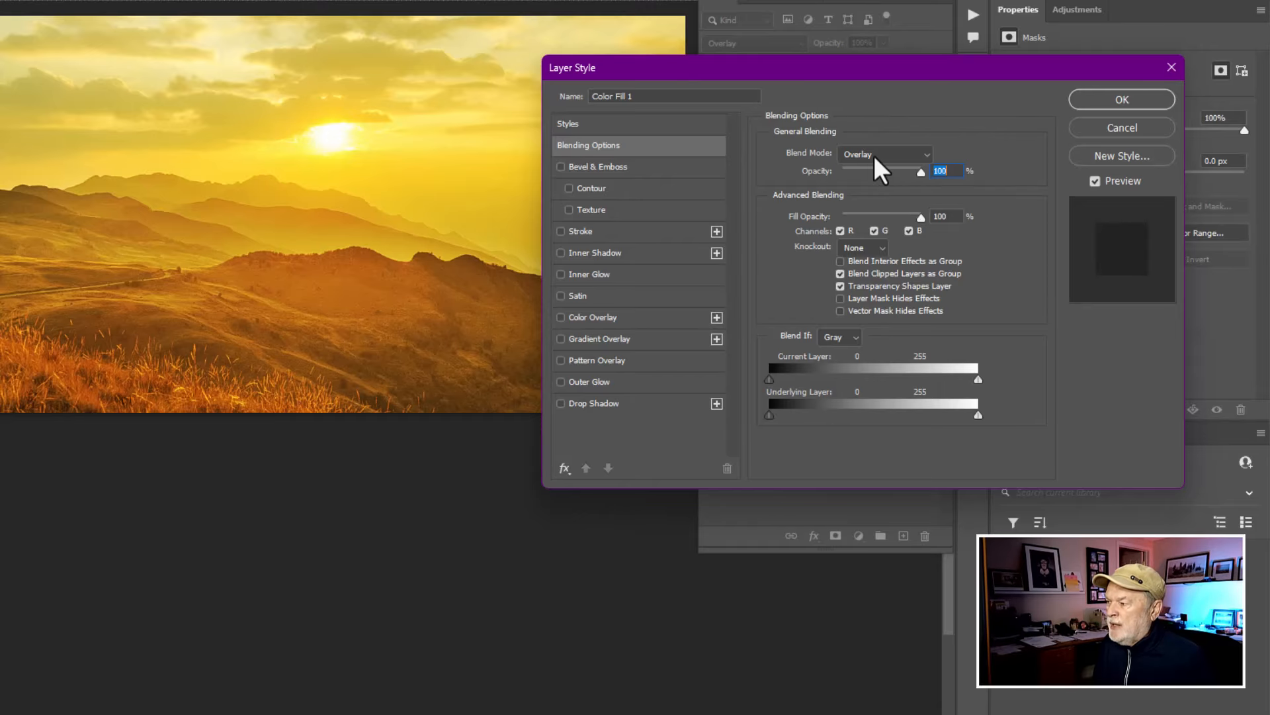
left_click_drag(865, 73, 852, 129)
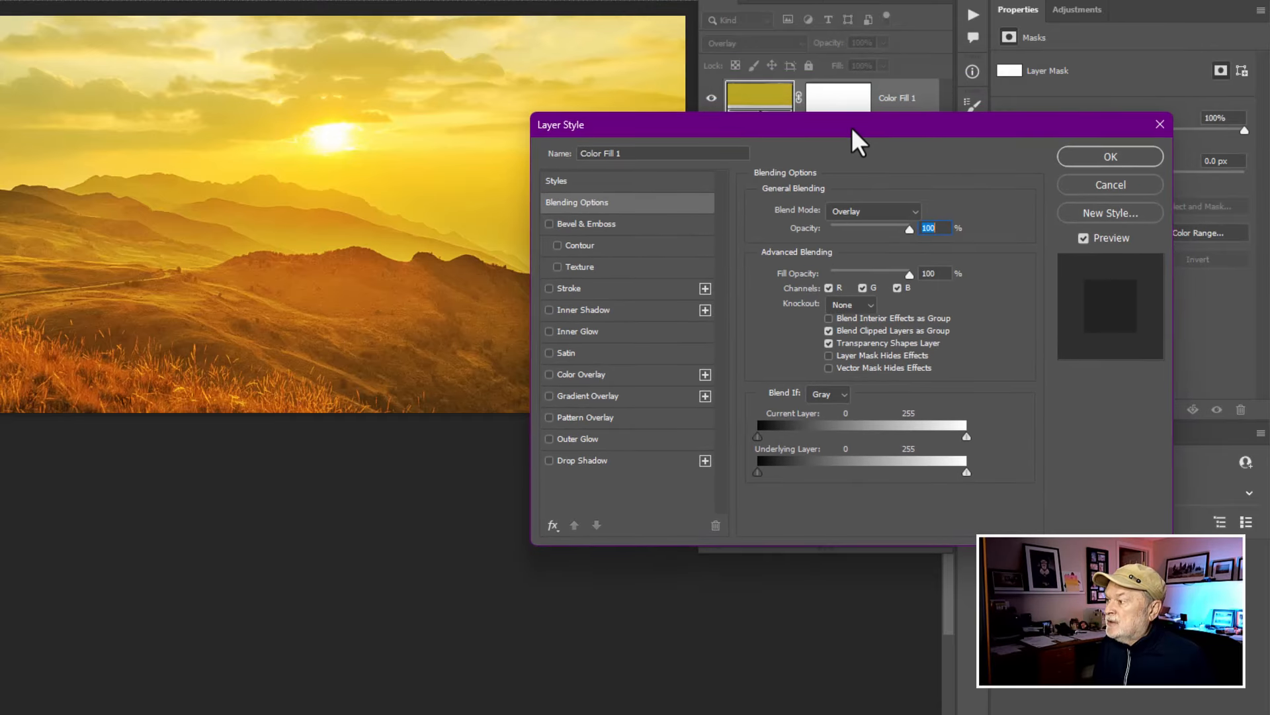
Step: Try the fill layer's opacity at 49% and restore it to 100%
left_click(733, 55)
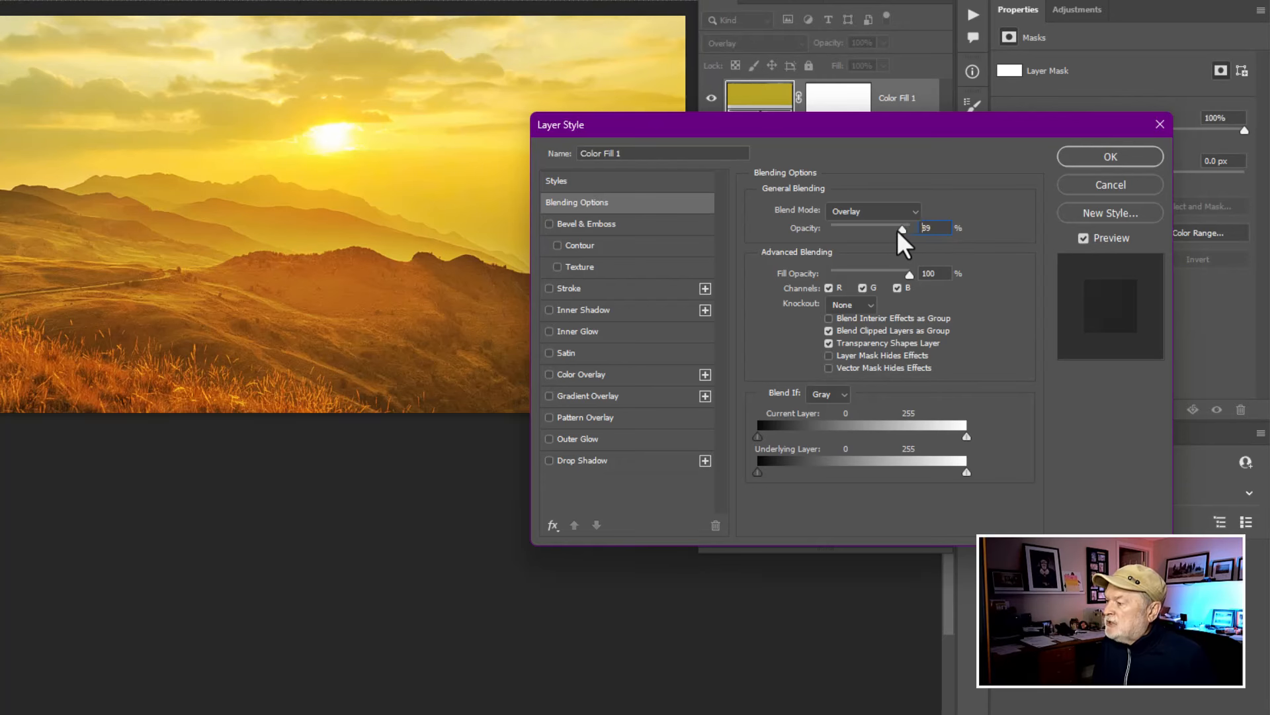
left_click_drag(899, 230, 869, 229)
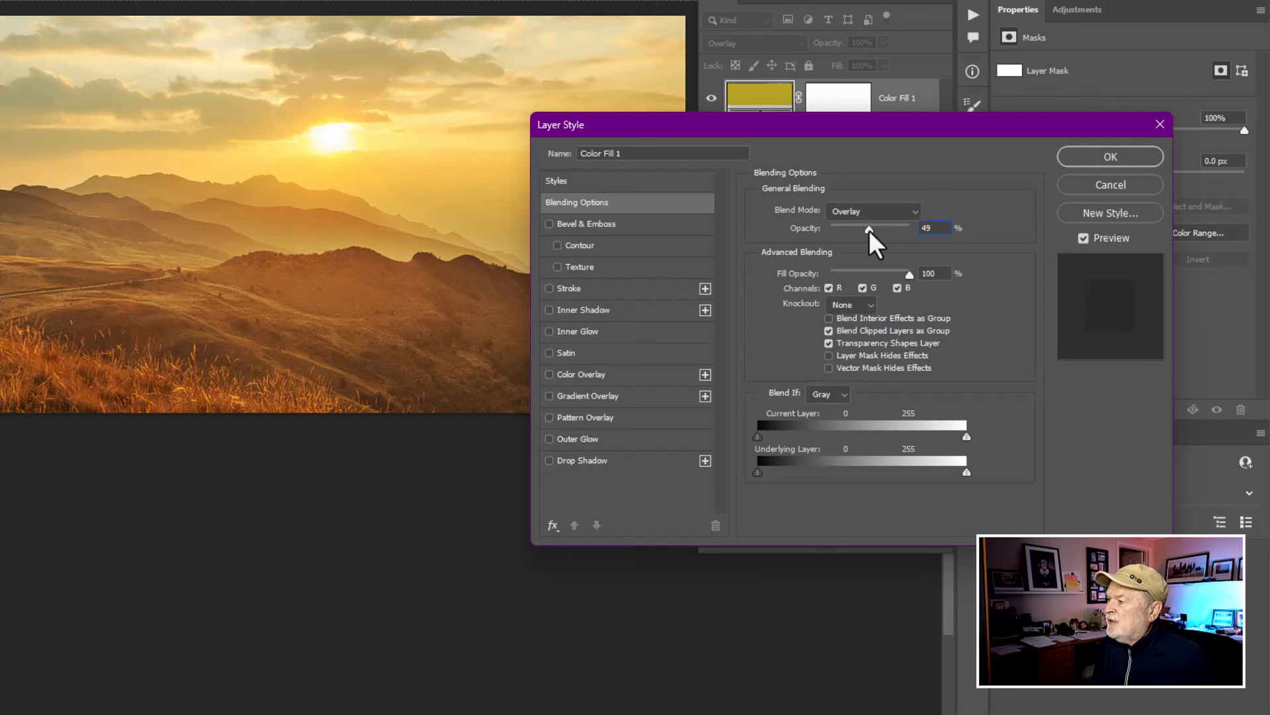
key("ctrl")
key("ctrl")
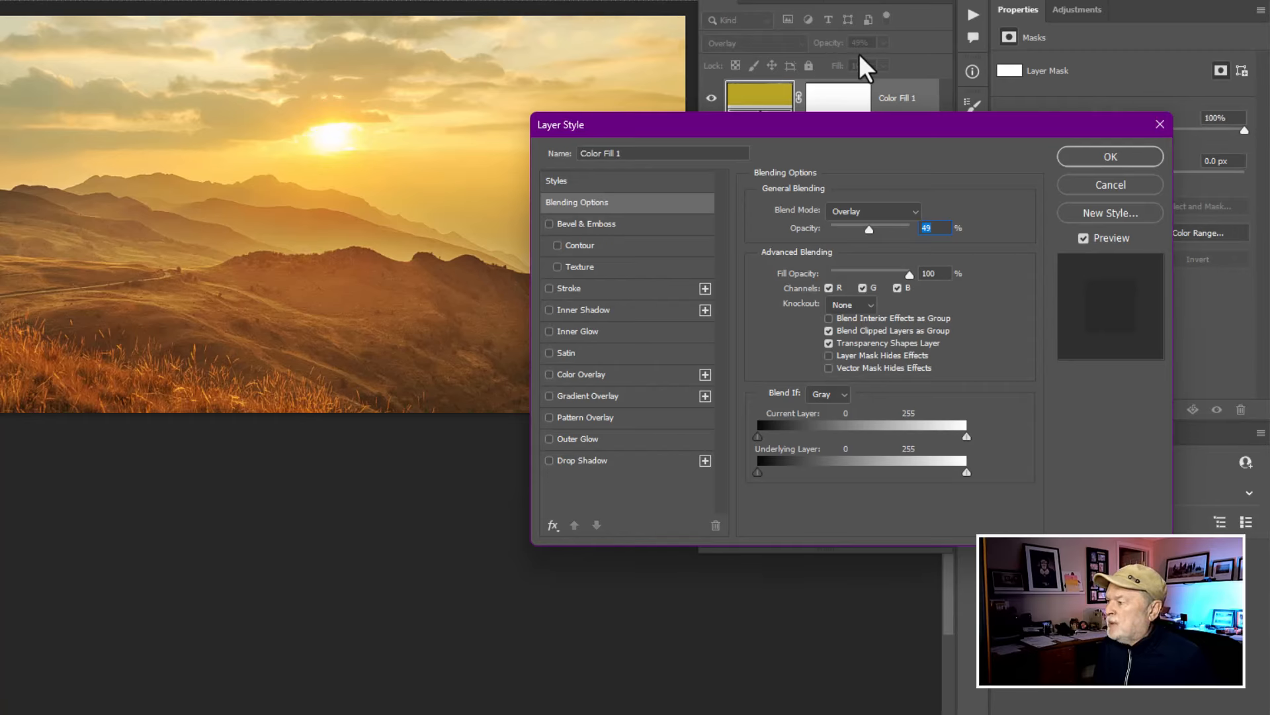
left_click_drag(869, 229, 943, 241)
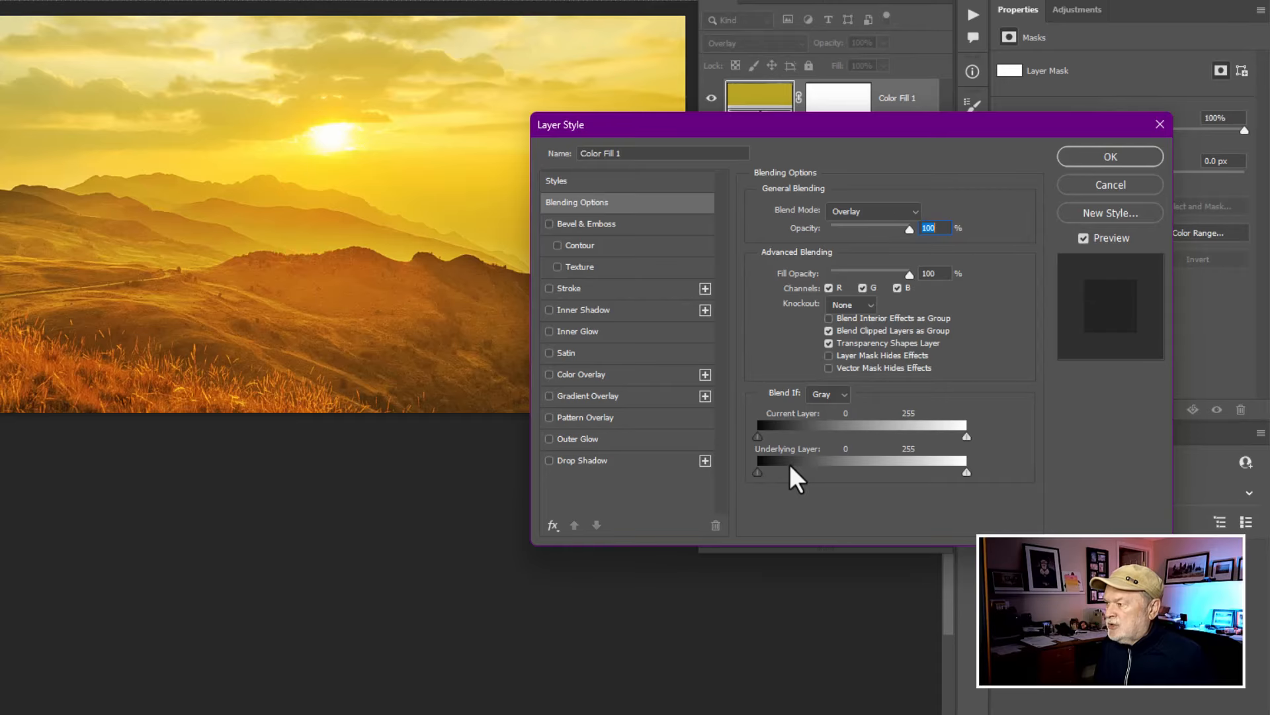
Step: Set the Underlying Layer black Blend If slider to 146 to remove the yellow from the darker tones
left_click_drag(816, 132, 788, 138)
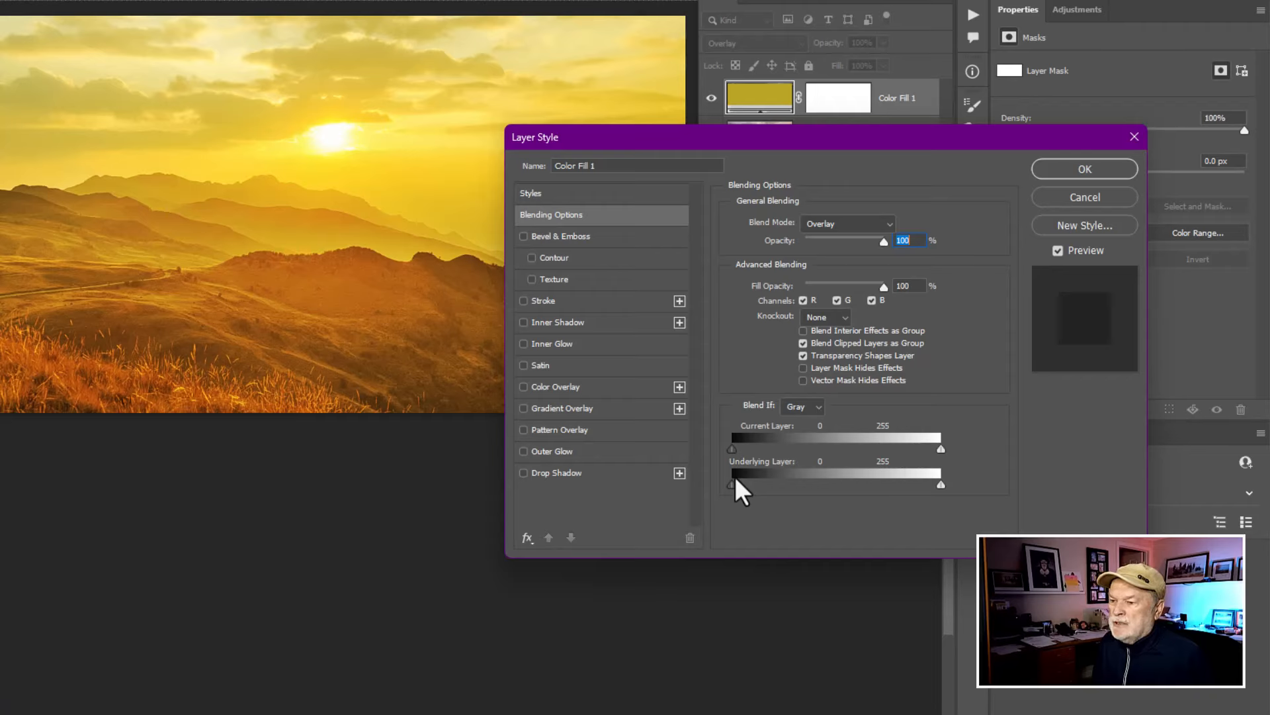
left_click(903, 476)
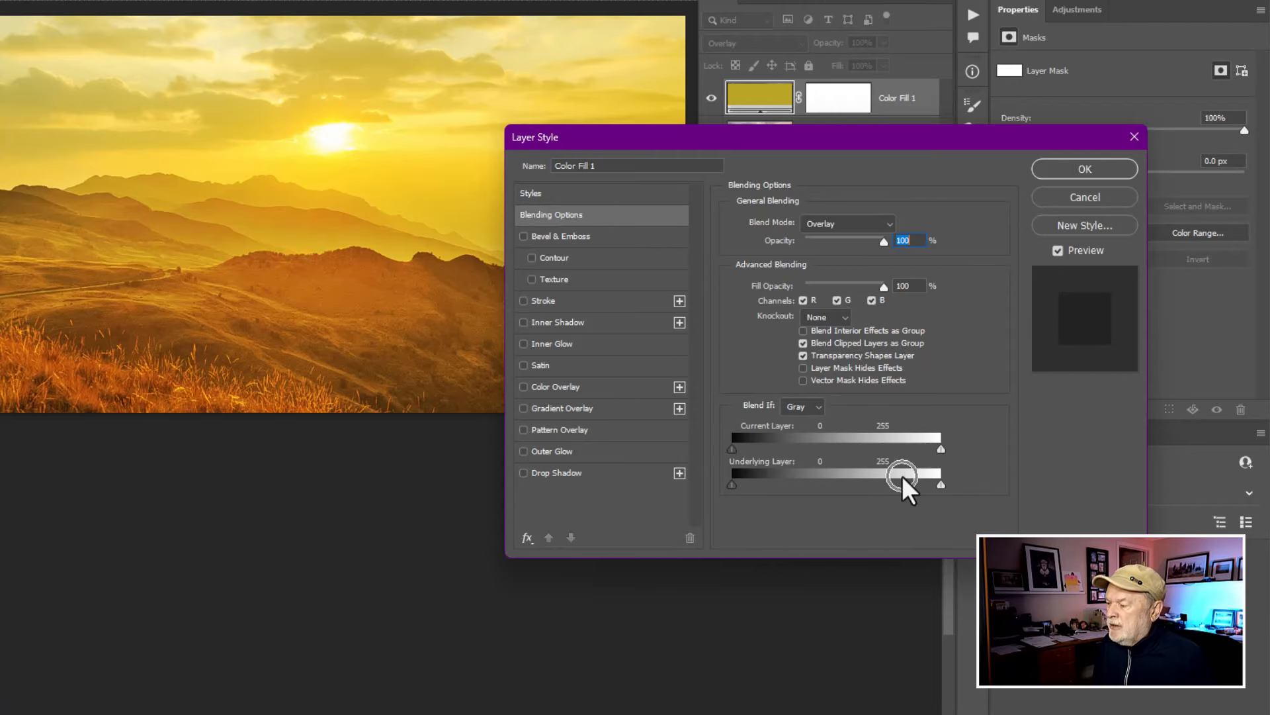
left_click(731, 485)
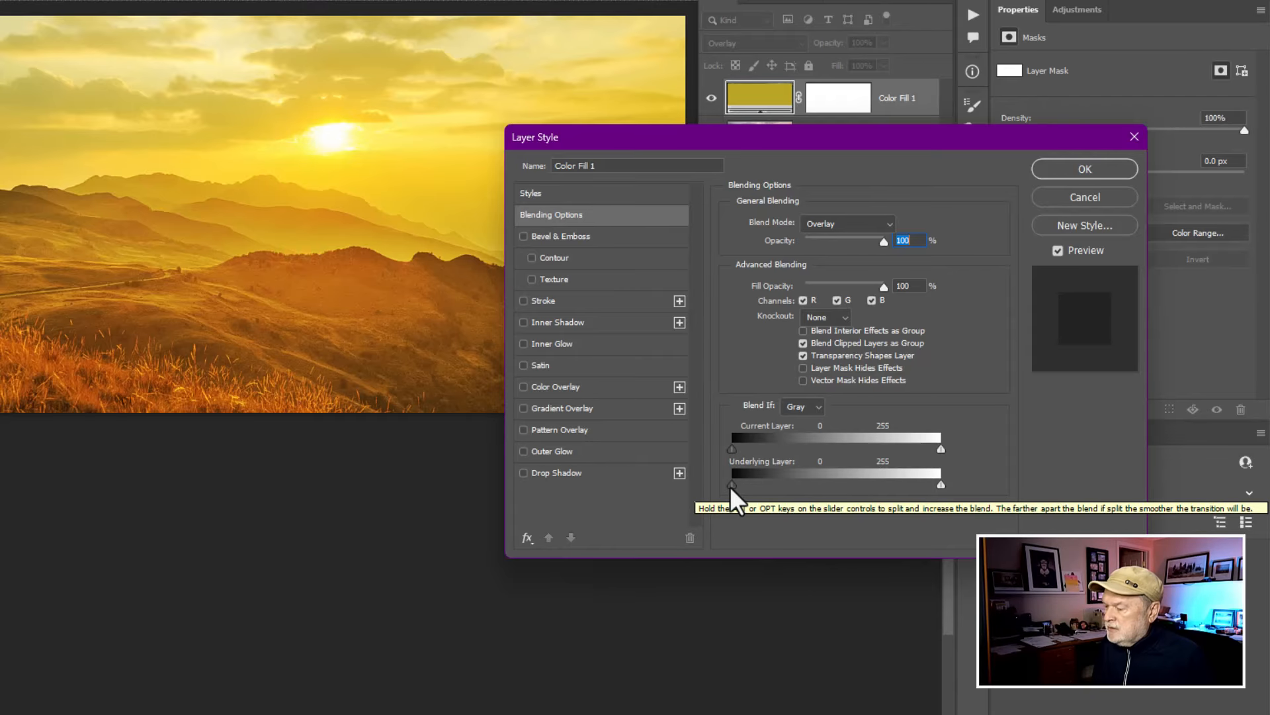
left_click_drag(732, 487, 851, 475)
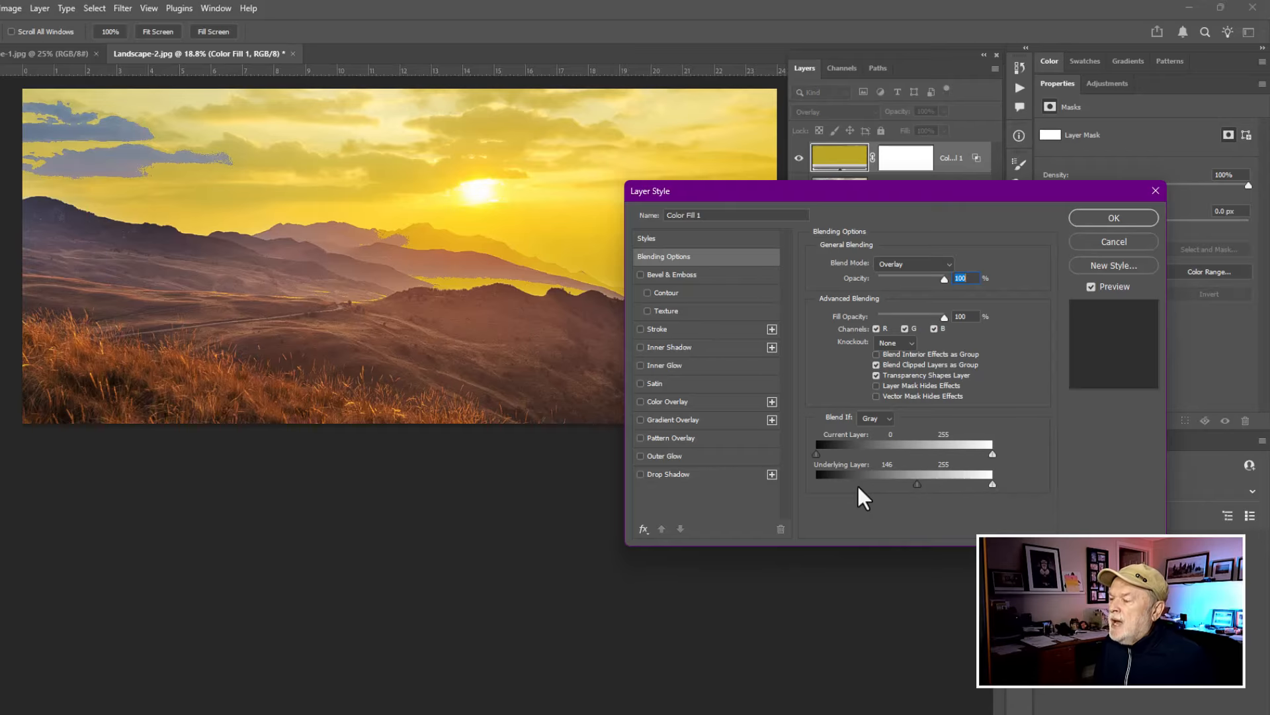
left_click(839, 159)
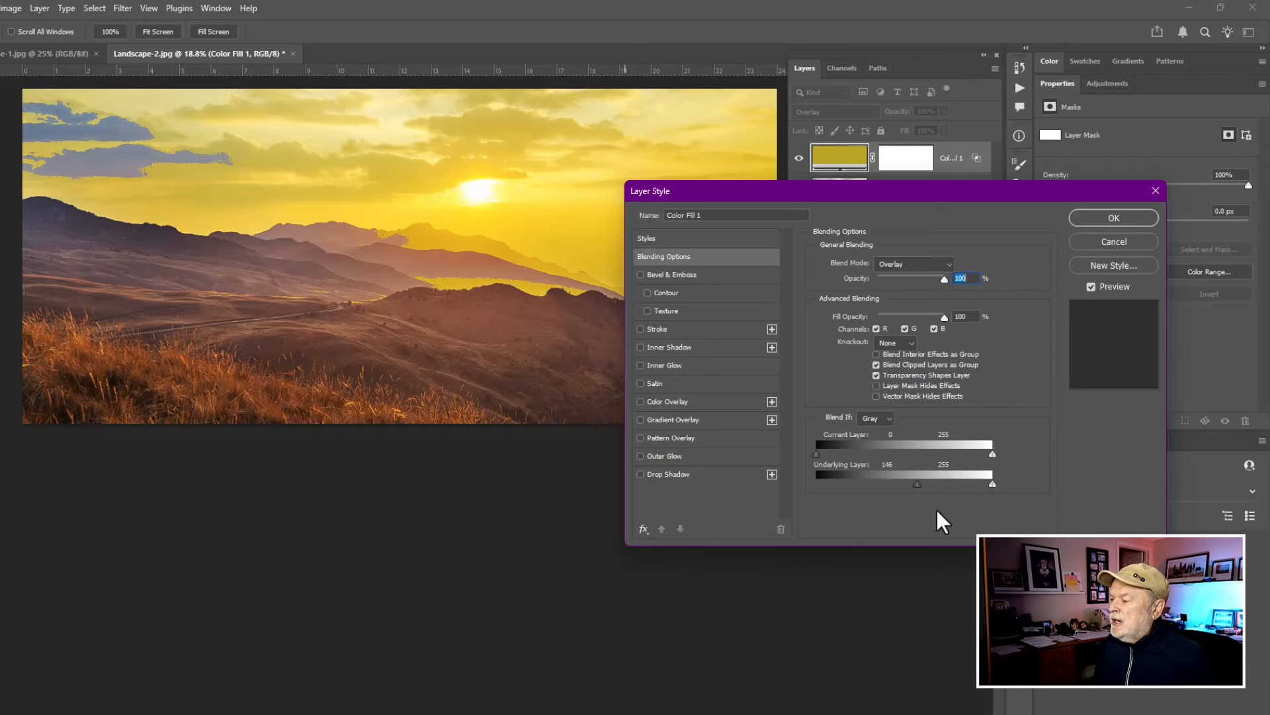
left_click(953, 479)
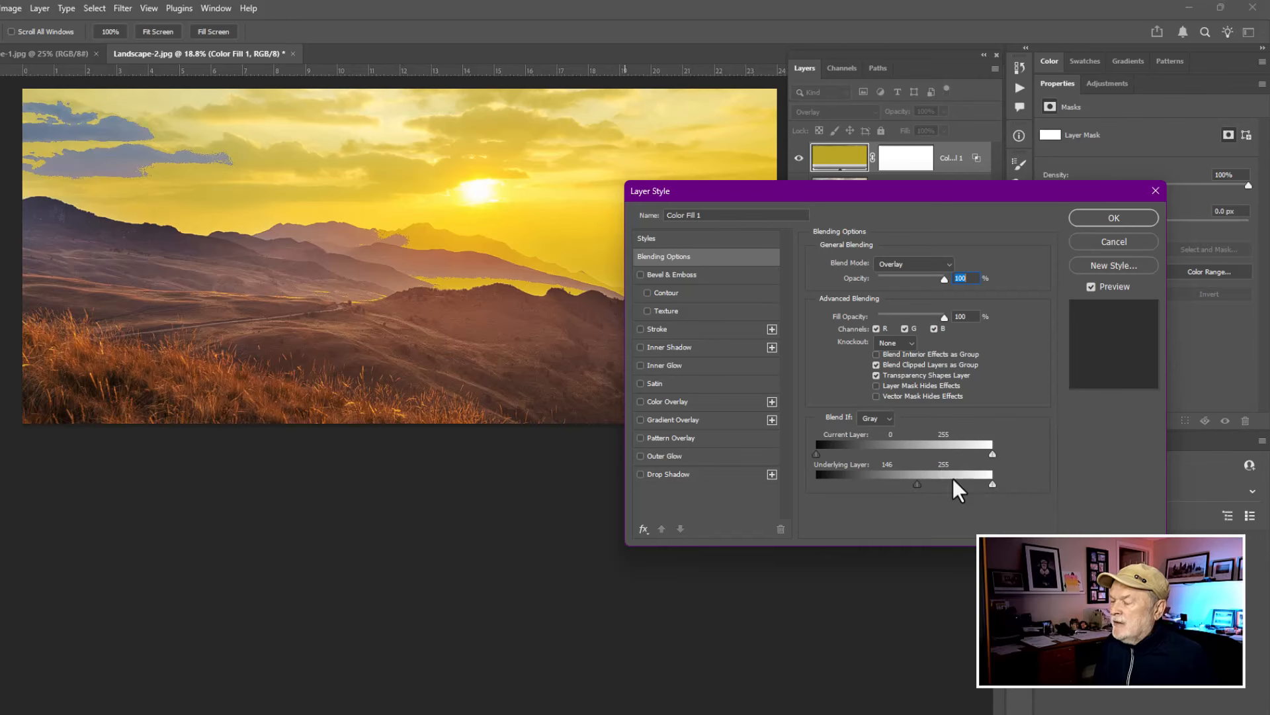
left_click(953, 478)
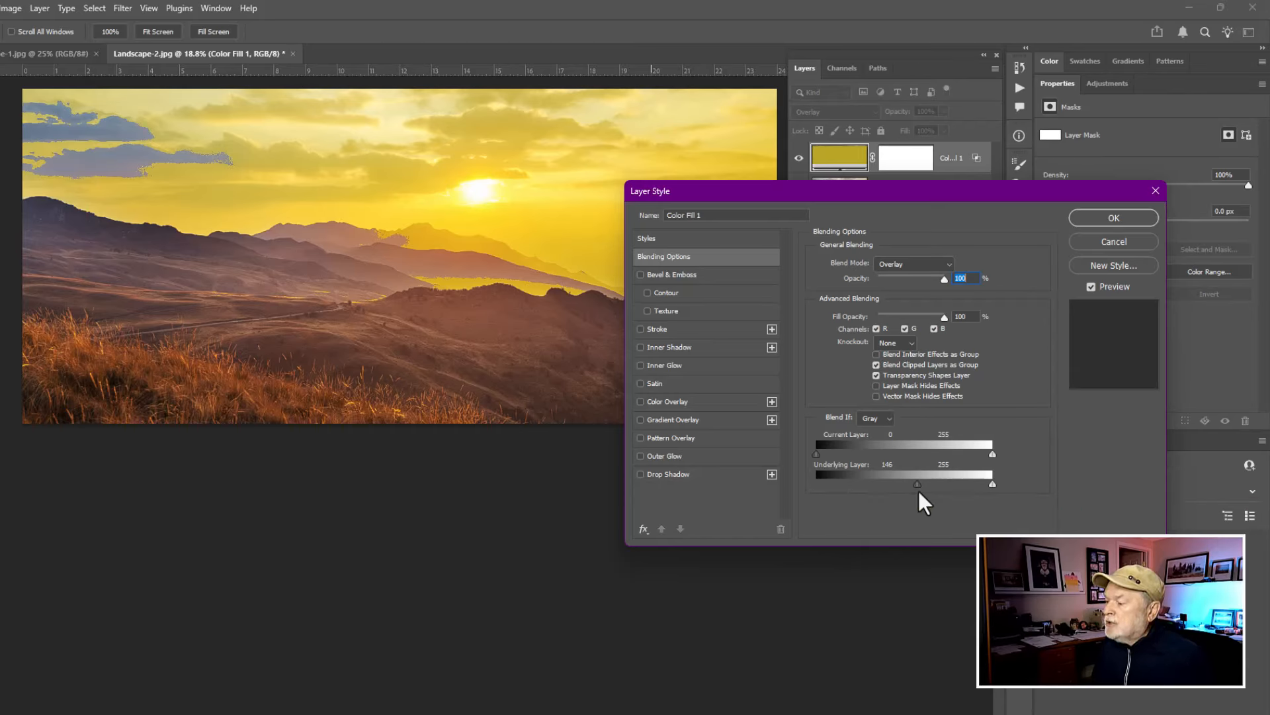
Step: Split the Underlying Layer black slider to 108 / 189 for a smooth transition and apply the layer style
key("alt")
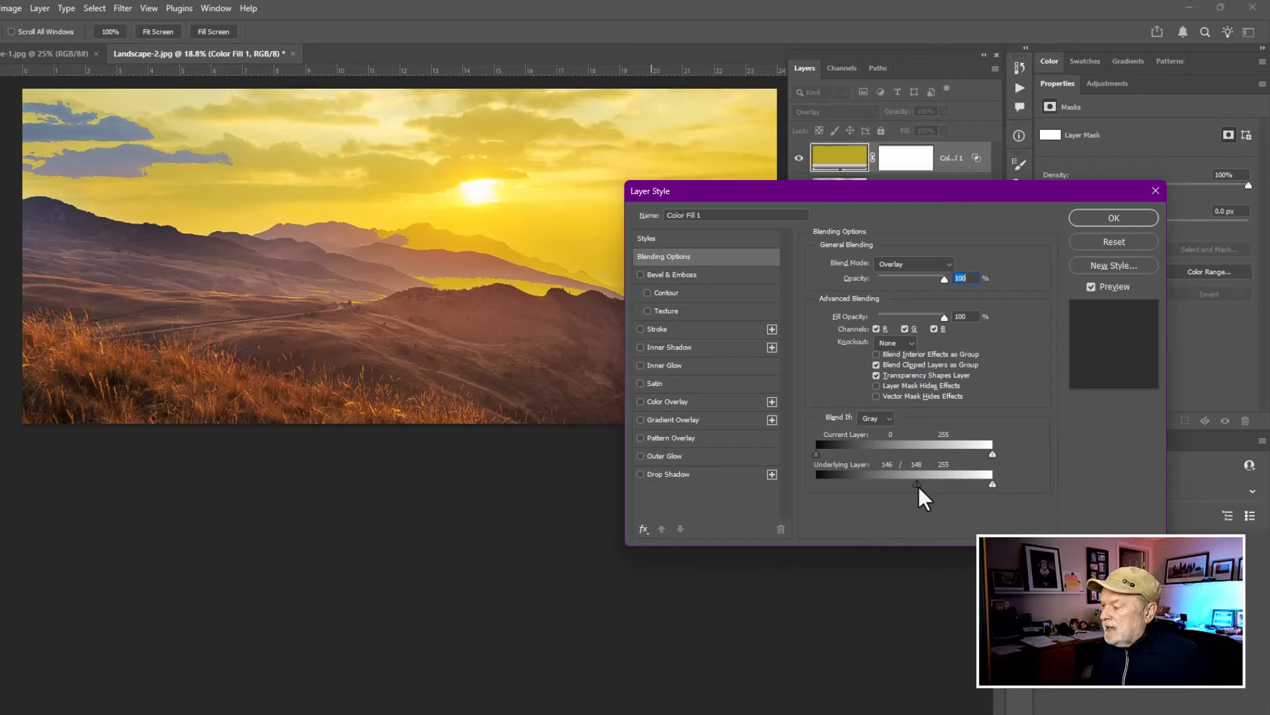
left_click_drag(918, 486, 934, 486)
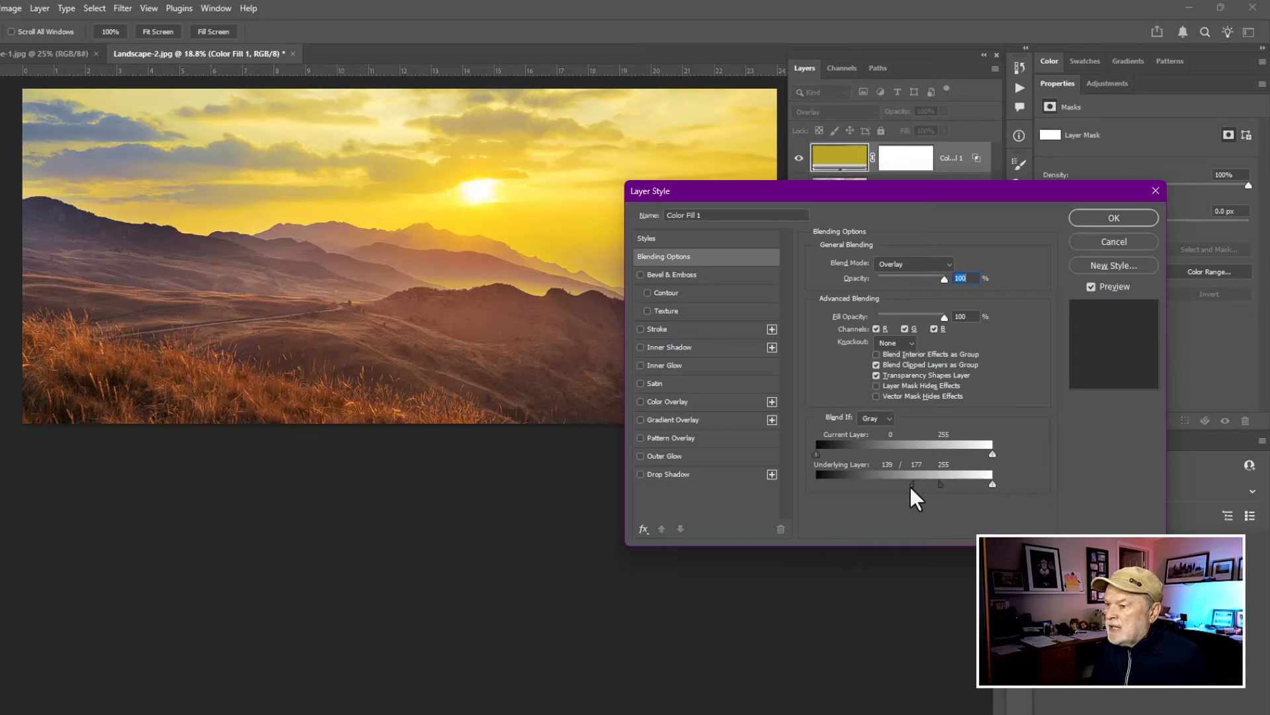
left_click_drag(911, 487, 891, 487)
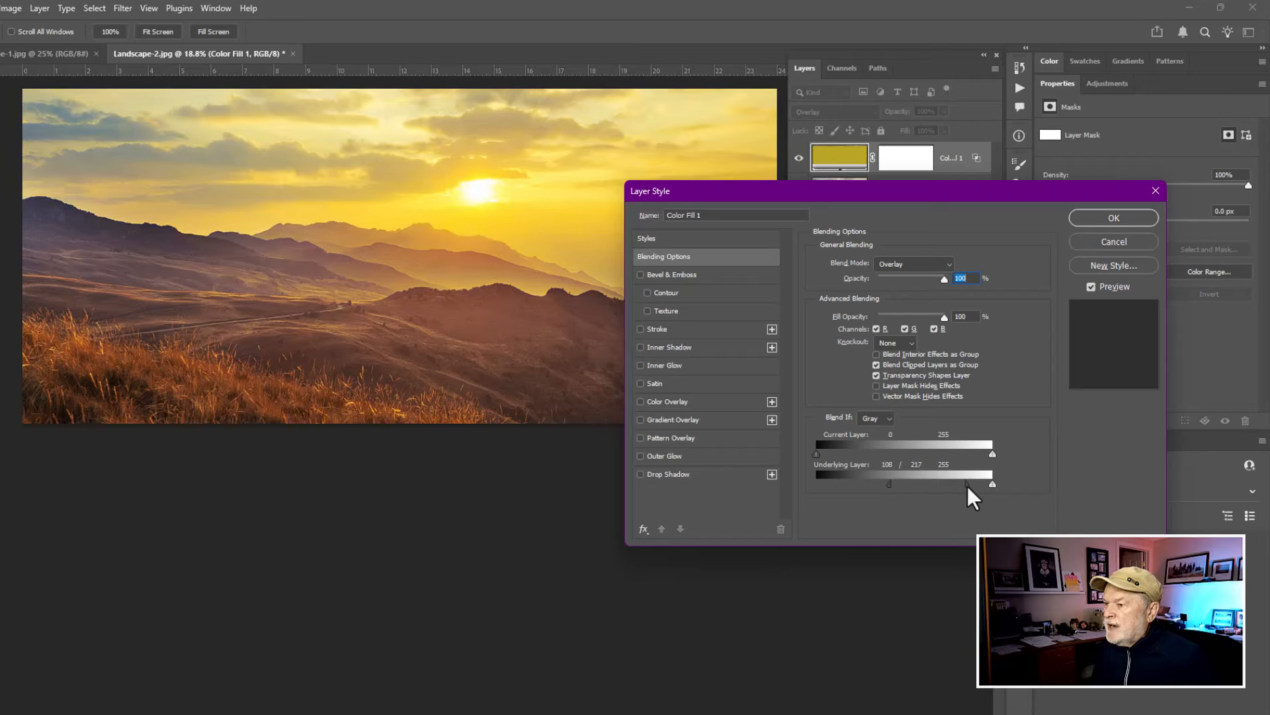
mouse_move(974, 485)
left_mouse_down()
mouse_move(922, 486)
mouse_move(952, 487)
left_mouse_up()
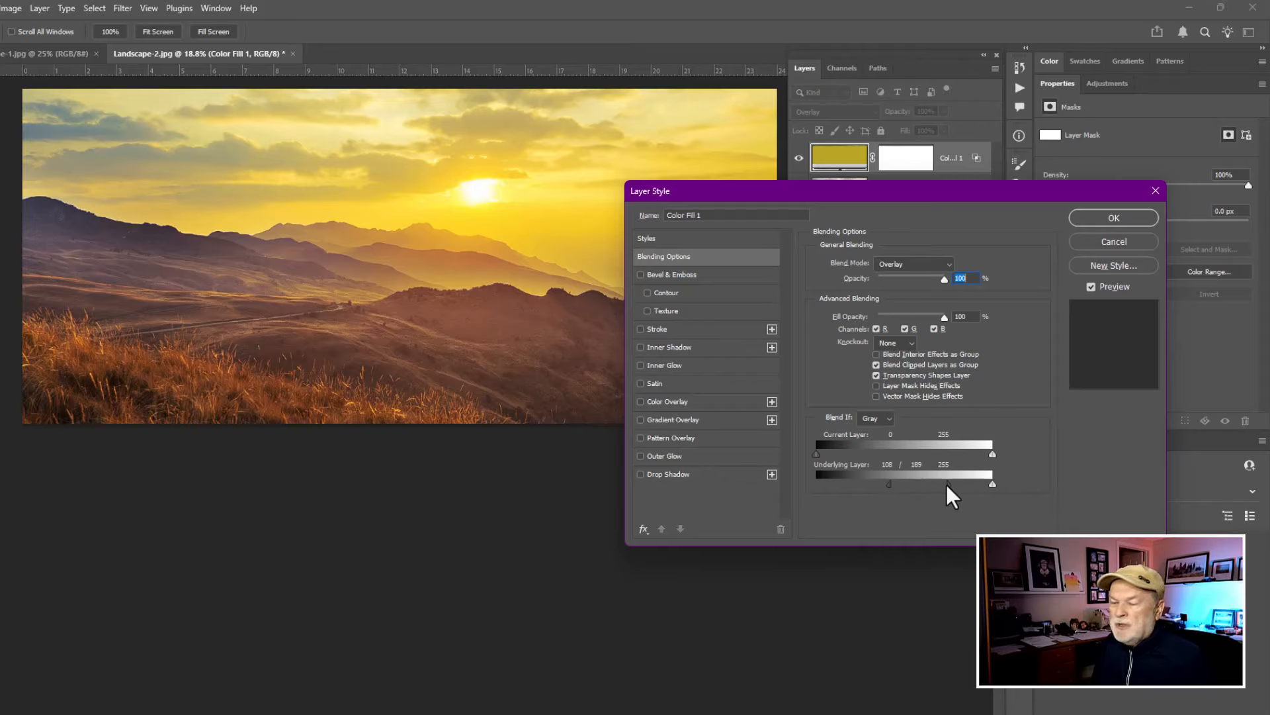
left_click(1089, 220)
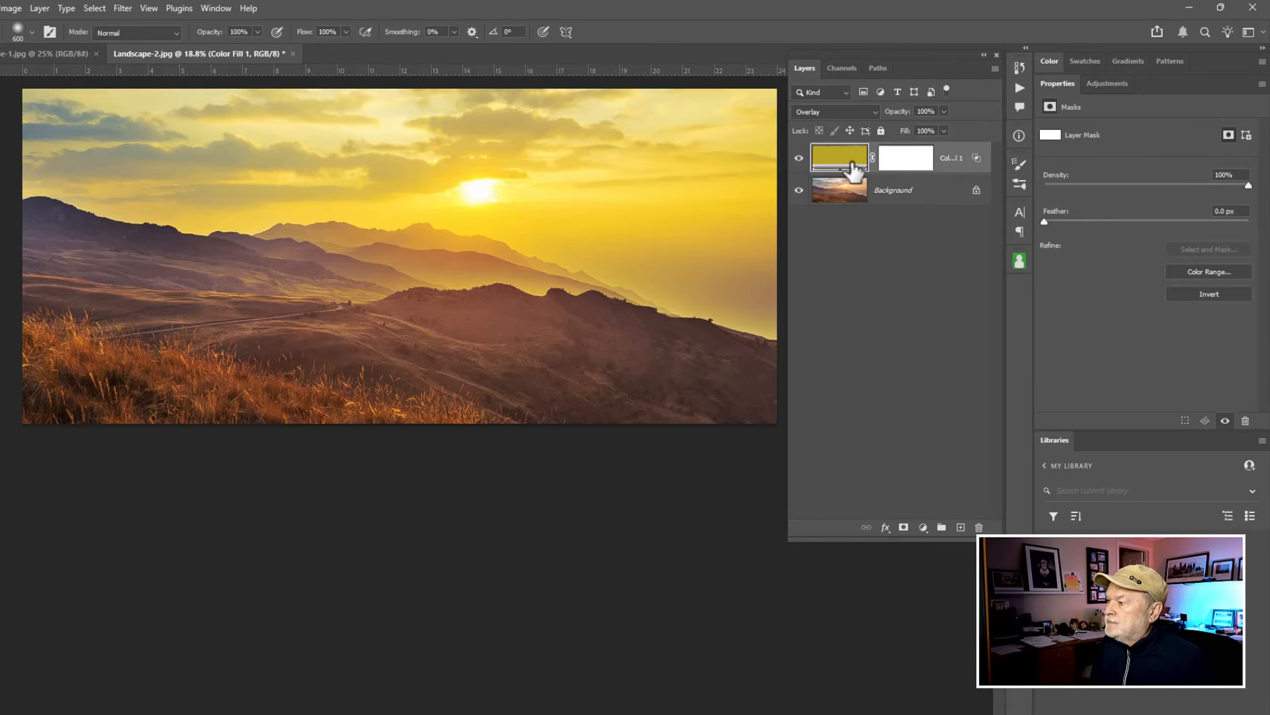
Step: Toggle the yellow fill layer's visibility to compare the image with and without the tint
left_click(799, 158)
left_click(799, 158)
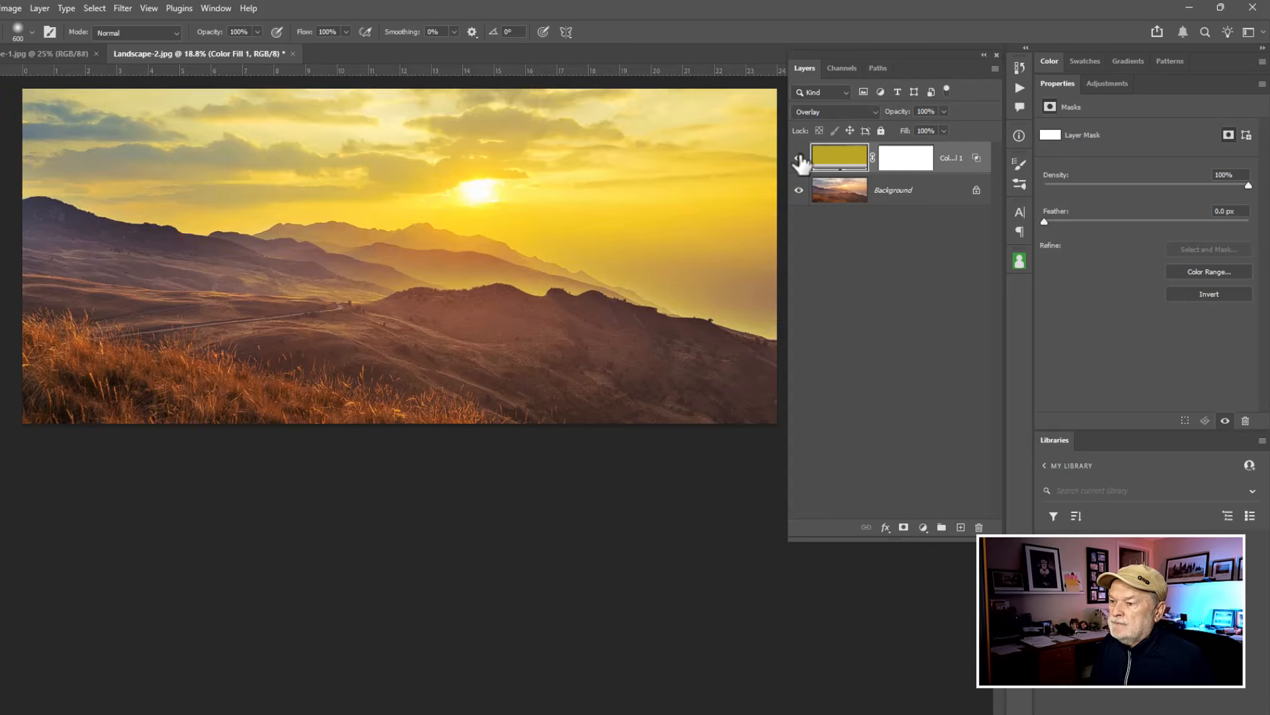
left_click(799, 159)
left_click(800, 158)
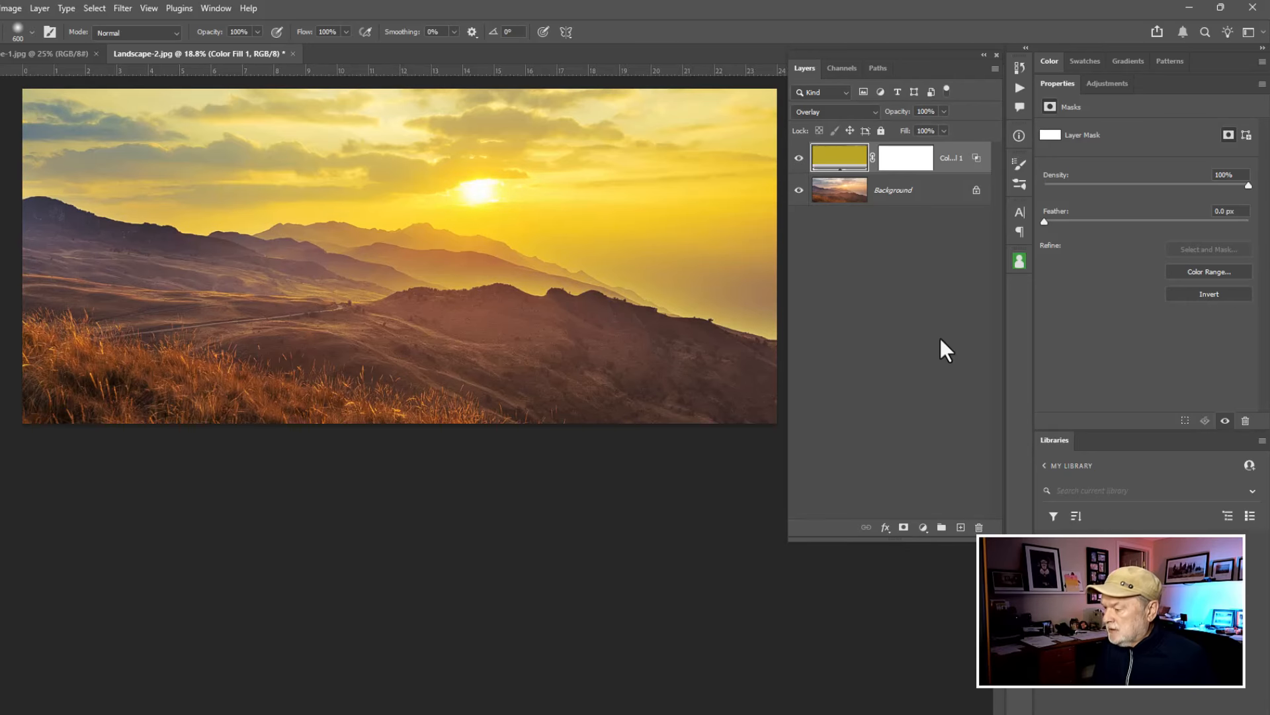
Step: Add a blue Solid Color fill layer in #1f2bca above the yellow fill and set its blend mode to Overlay
left_click(924, 528)
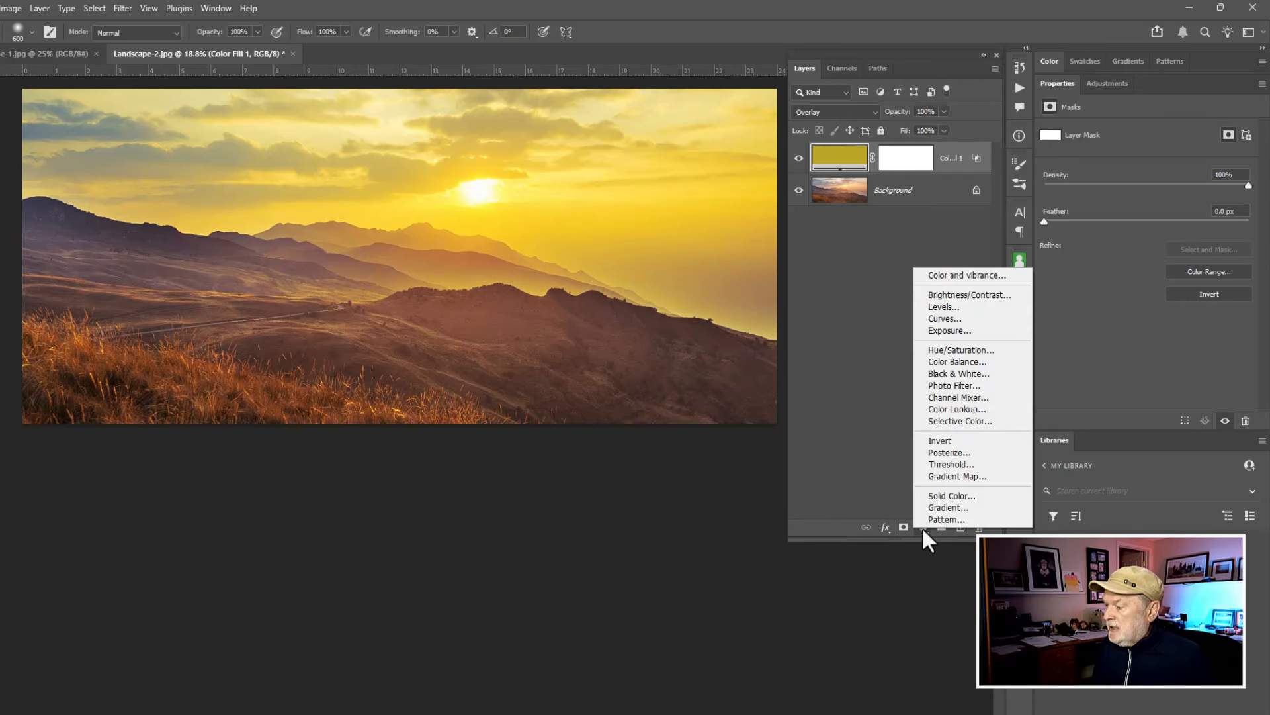
left_click(953, 498)
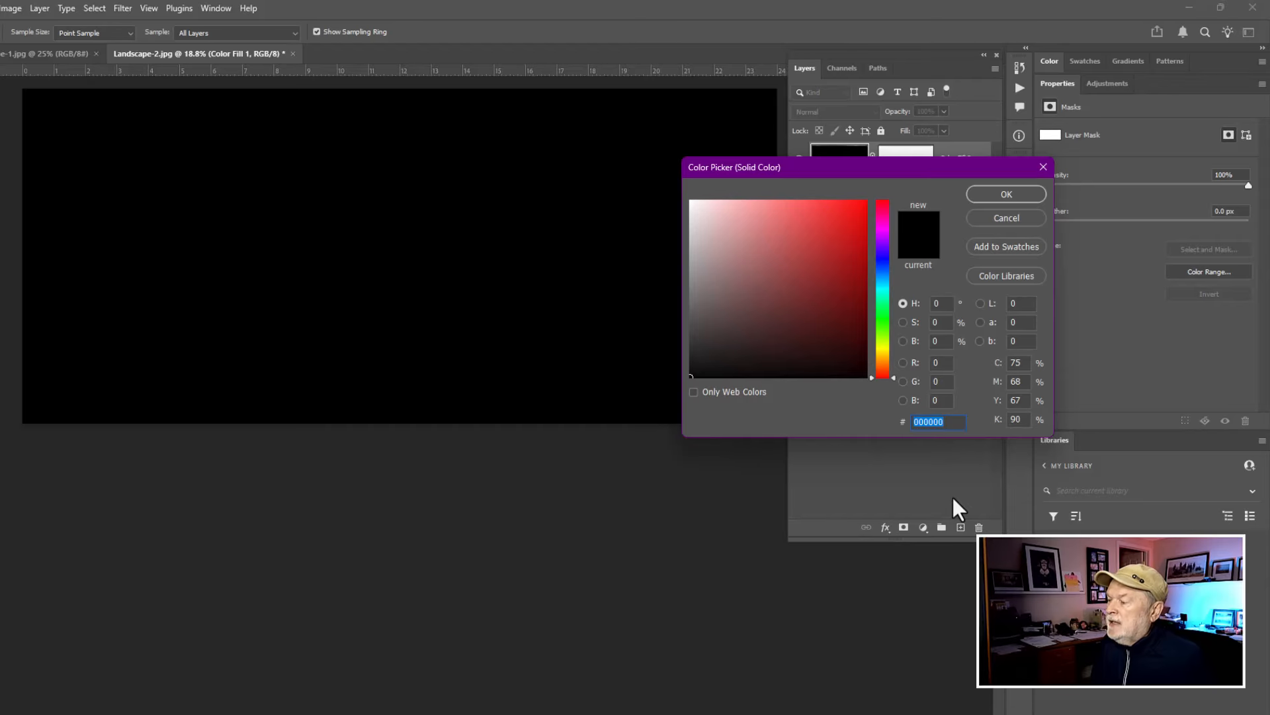
left_click(883, 260)
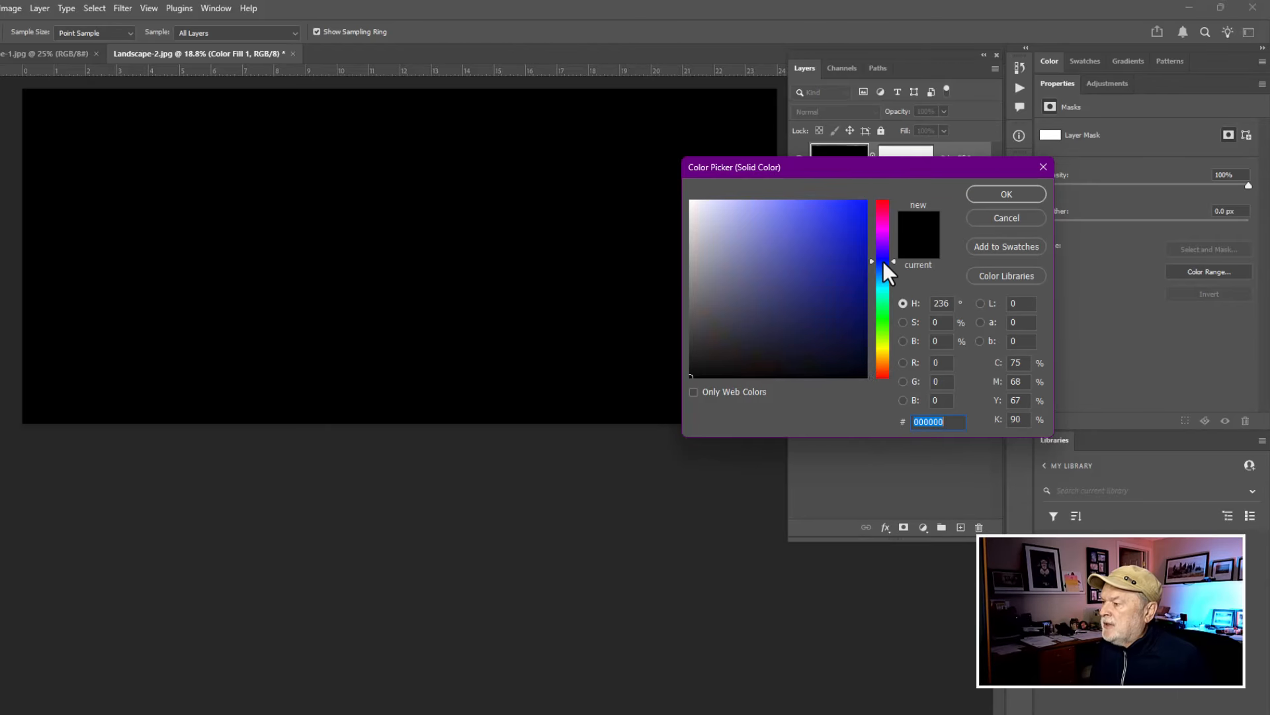
left_click(830, 214)
left_click(841, 237)
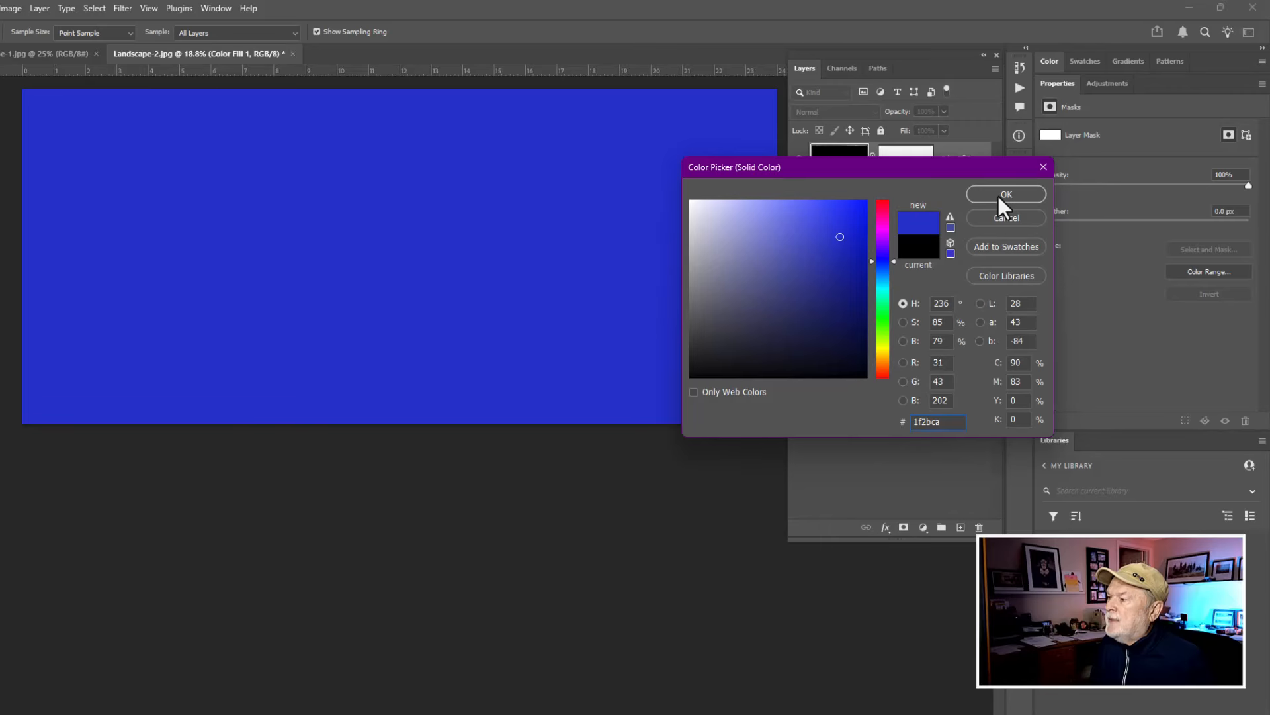
left_click(1005, 194)
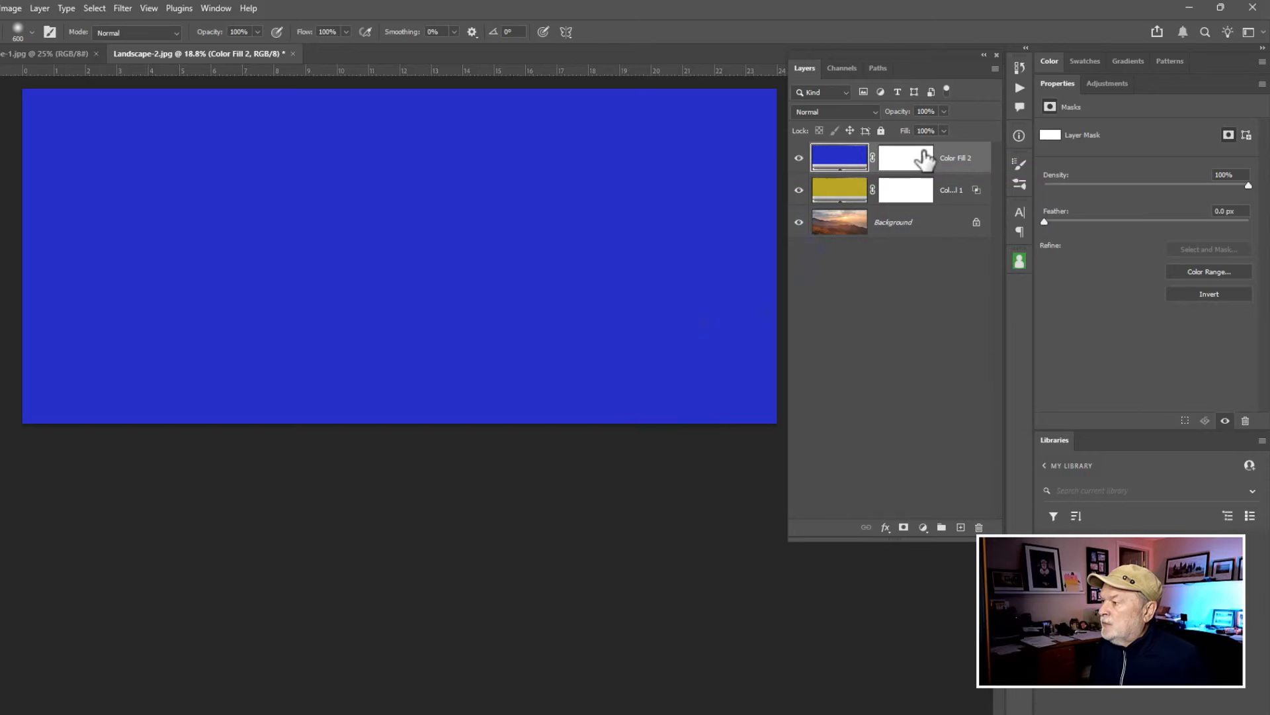
left_click(870, 112)
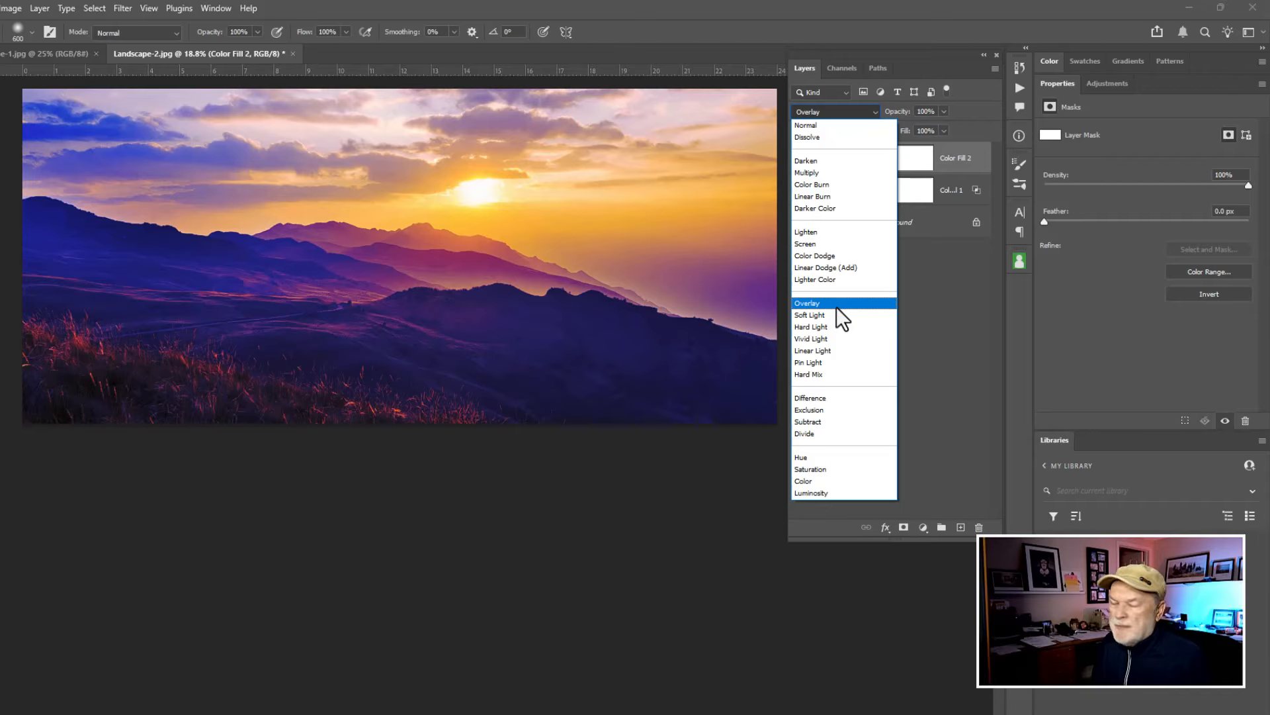
left_click(837, 304)
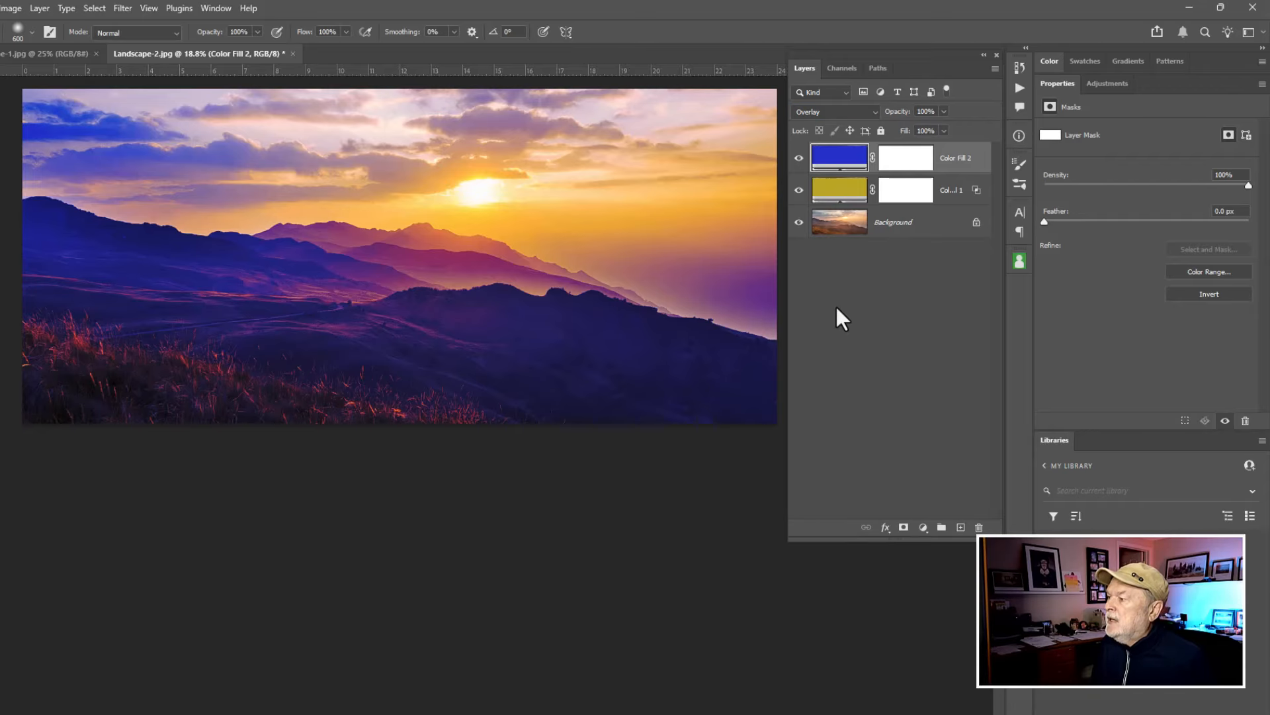
Step: Open the blue fill layer's blending options and set the Underlying Layer white Blend If slider to 136
double_click(986, 173)
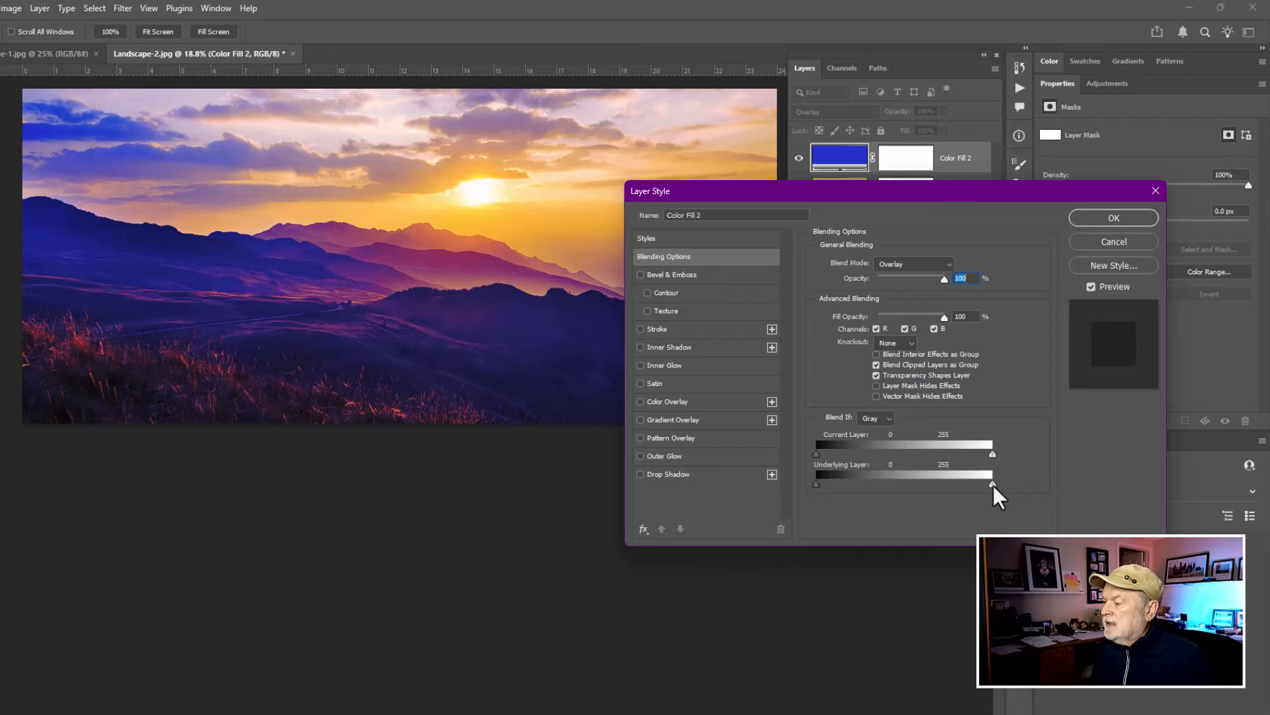
left_click_drag(992, 486, 910, 479)
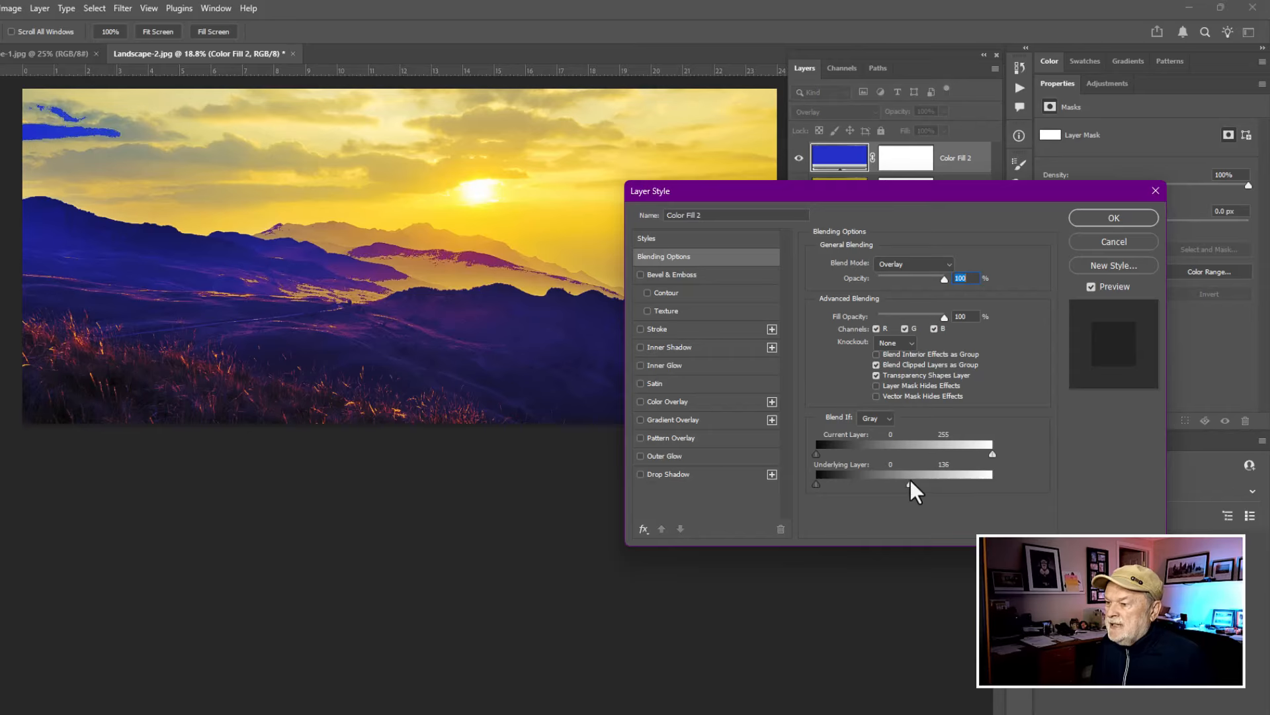